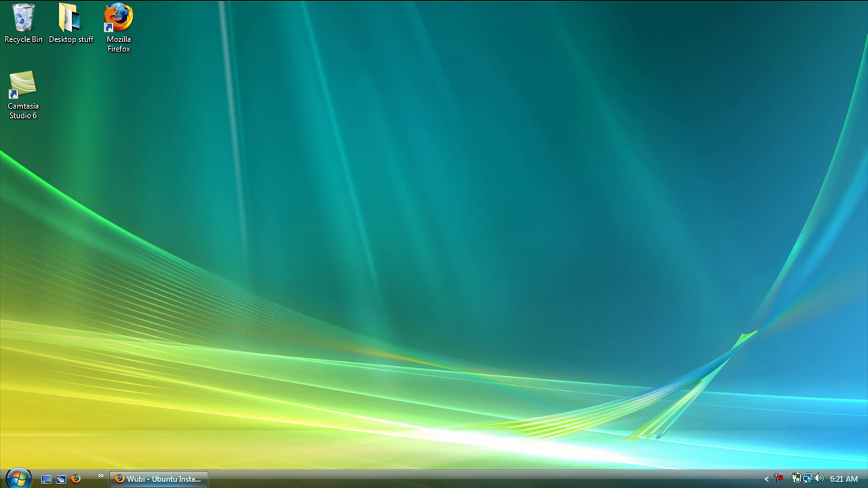
# Download the Wubi 9.04 installer (wubi.exe) from wubi-installer.org in Firefox and run it
pyautogui.click(162, 479)
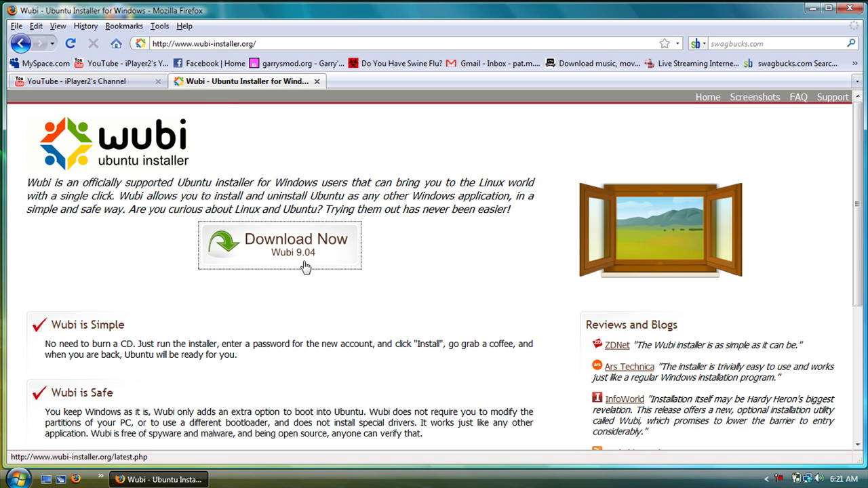
pyautogui.scroll(-4, 480, 223)
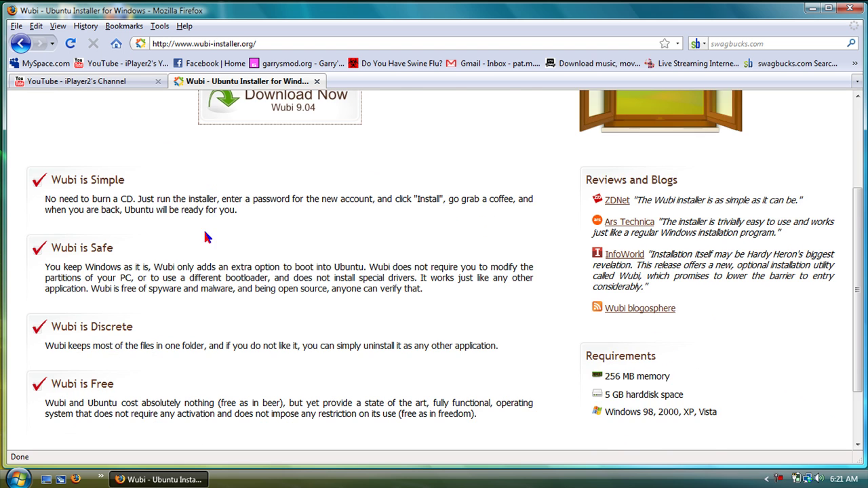
pyautogui.scroll(2, 474, 217)
pyautogui.scroll(1, 433, 203)
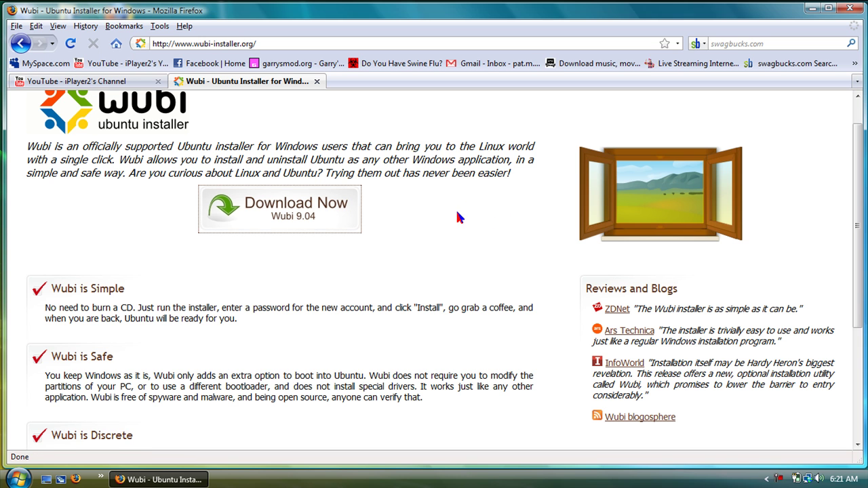
pyautogui.click(298, 215)
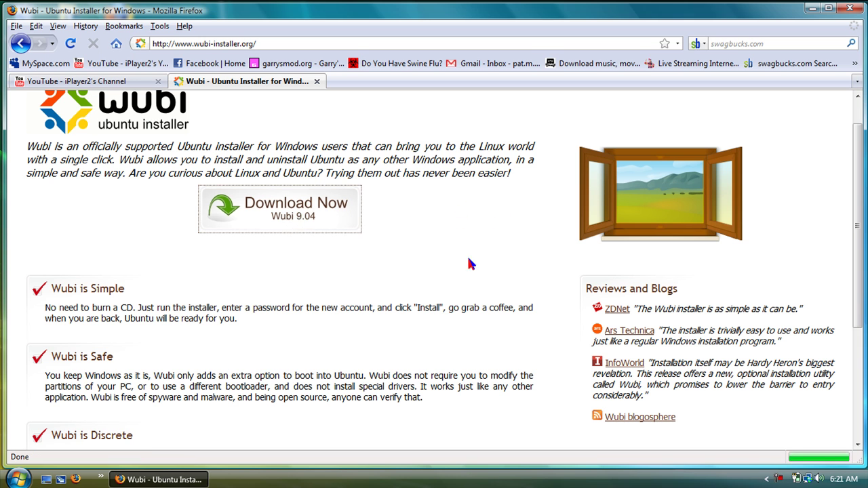
pyautogui.click(495, 244)
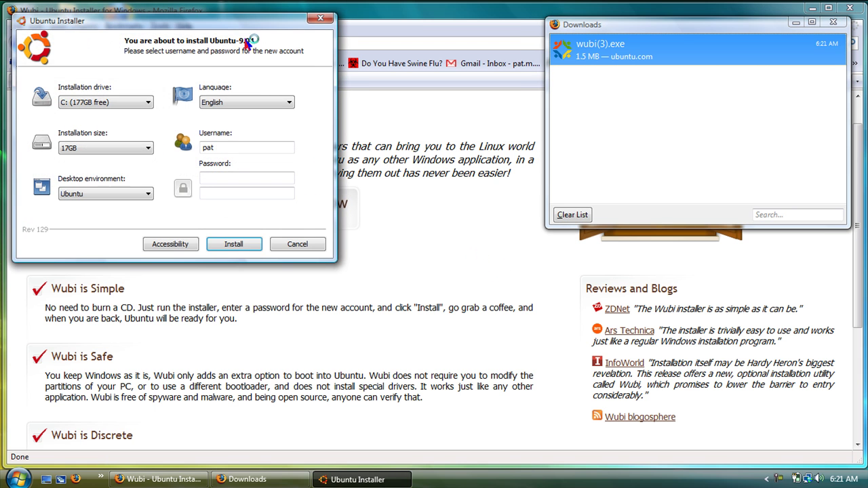
# Center the installer window and keep C: (177GB free) as the installation drive
pyautogui.moveTo(225, 28); pyautogui.dragTo(414, 141)
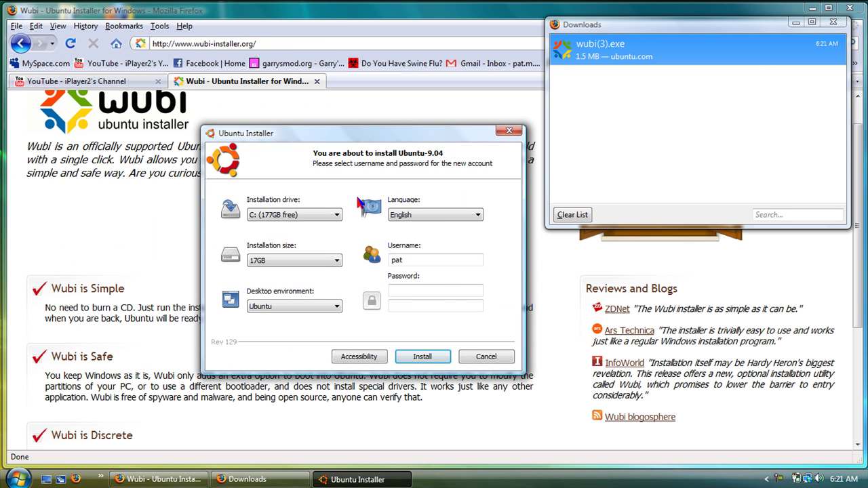
pyautogui.click(319, 215)
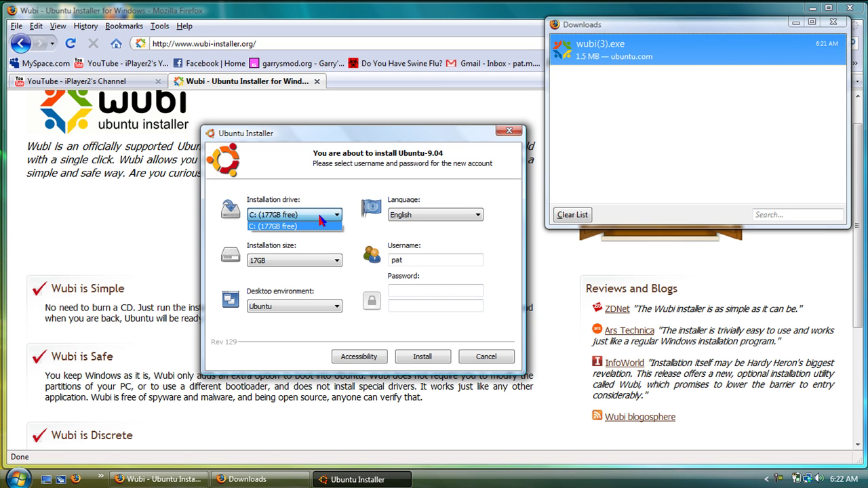
pyautogui.click(309, 228)
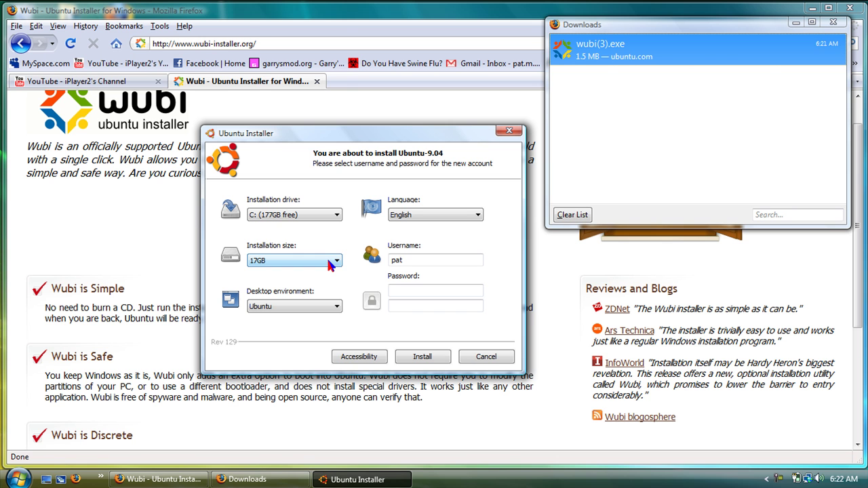
# Review the installation size options and keep 17GB
pyautogui.click(328, 260)
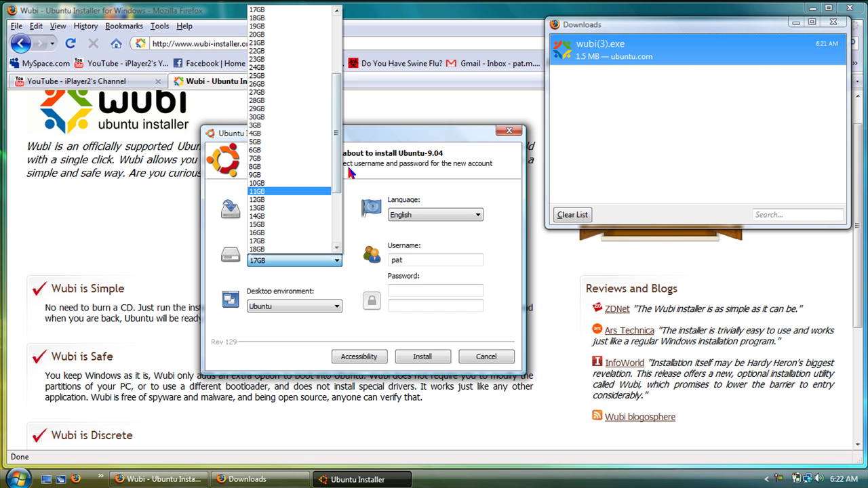
pyautogui.scroll(5, 342, 87)
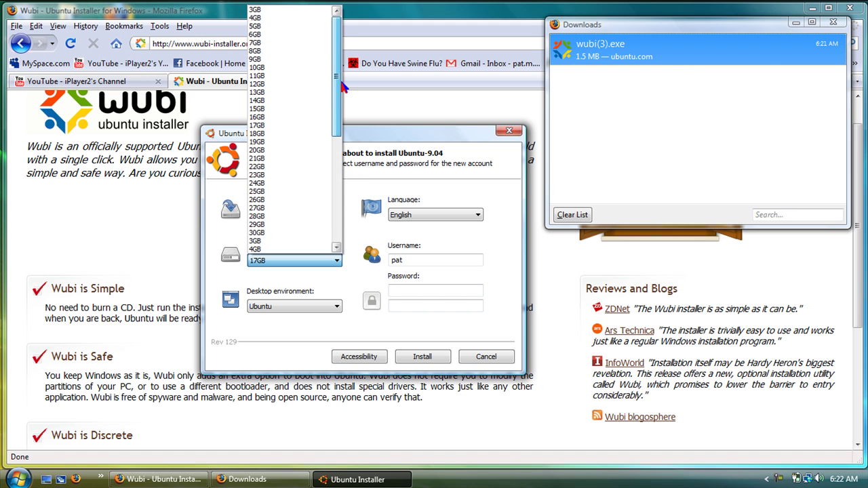
pyautogui.moveTo(341, 76); pyautogui.dragTo(340, 247)
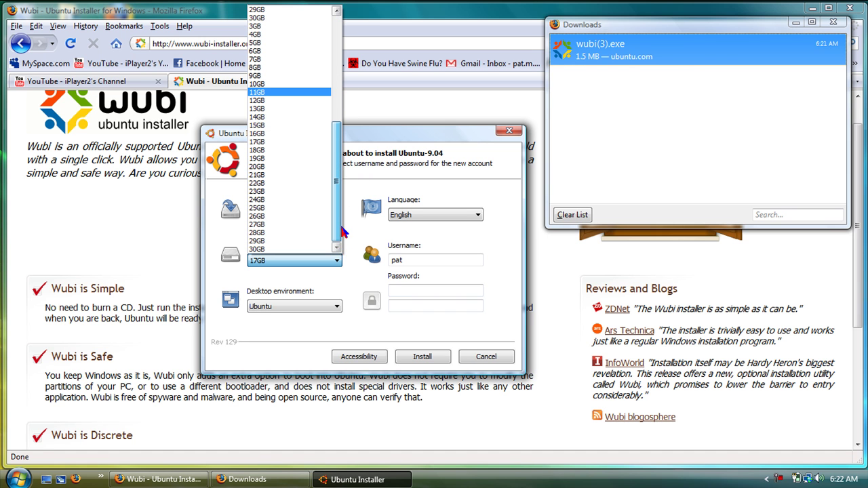
pyautogui.scroll(5, 334, 173)
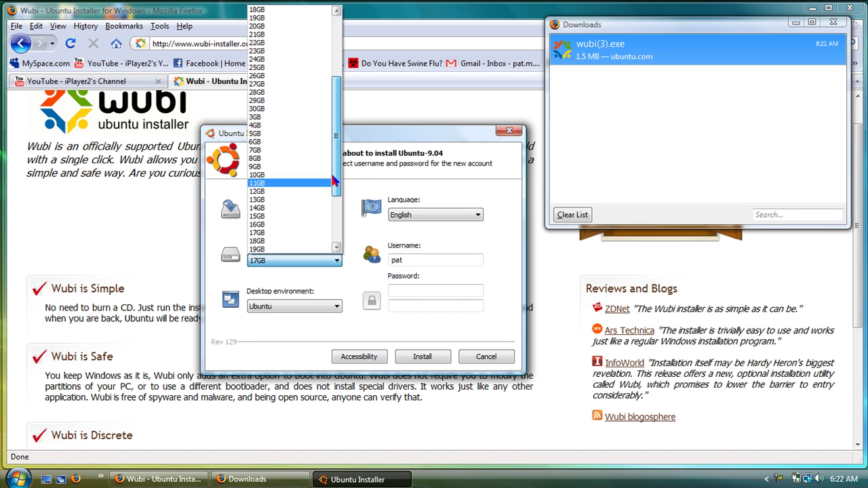
pyautogui.click(318, 279)
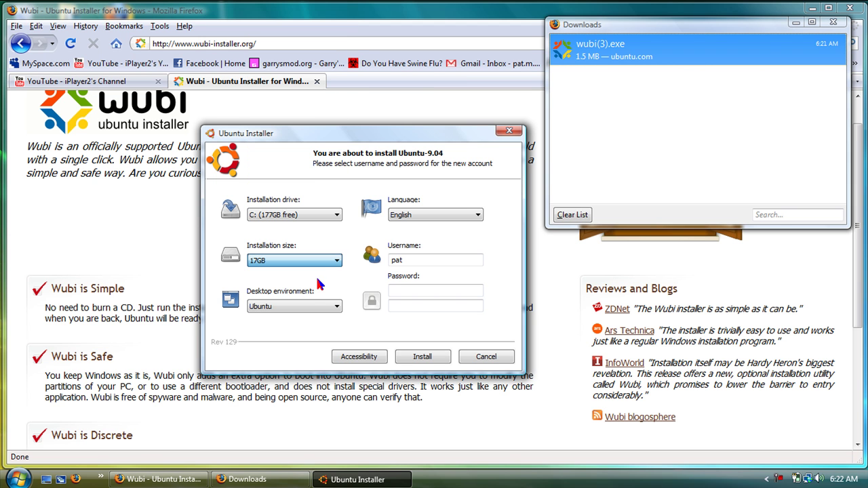
# Keep Ubuntu as the desktop environment and English as the language
pyautogui.click(337, 306)
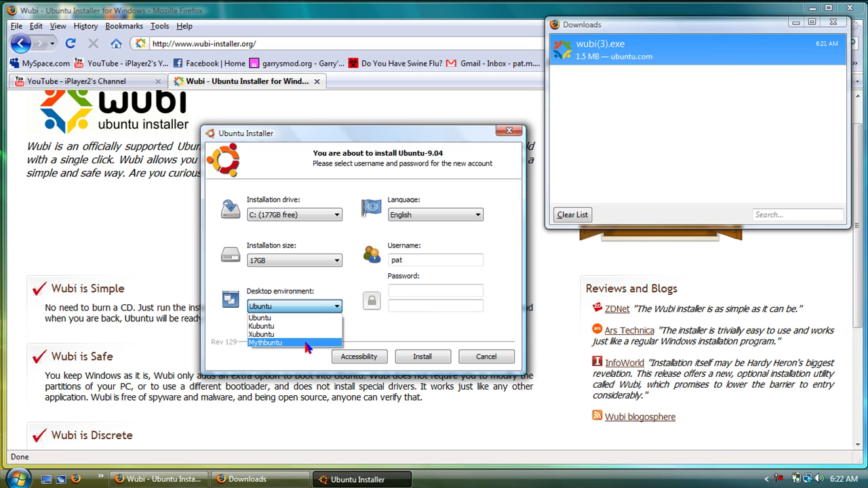
pyautogui.click(270, 351)
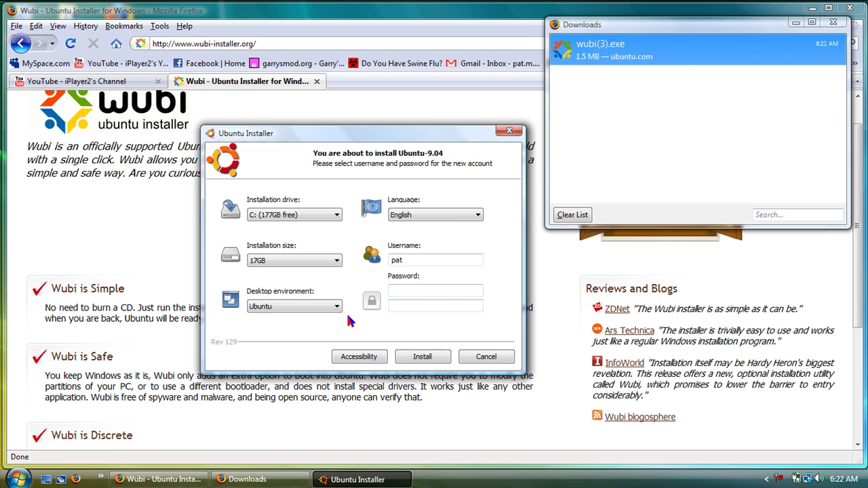
pyautogui.click(456, 216)
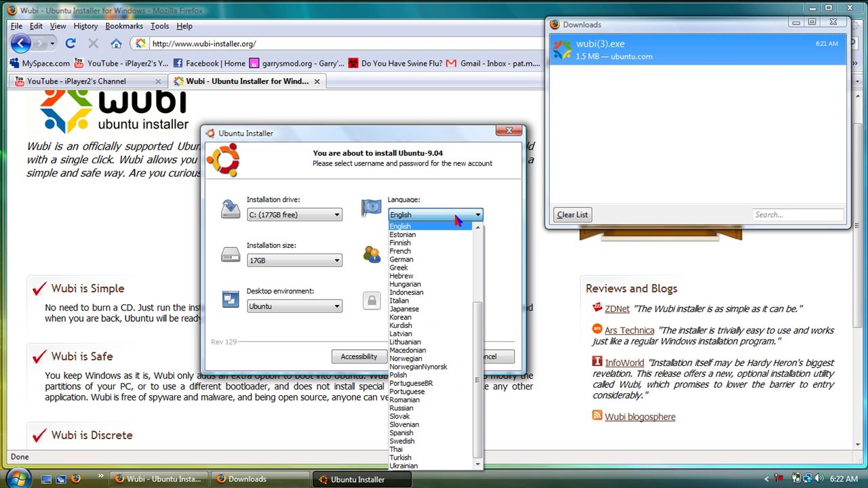
pyautogui.click(456, 219)
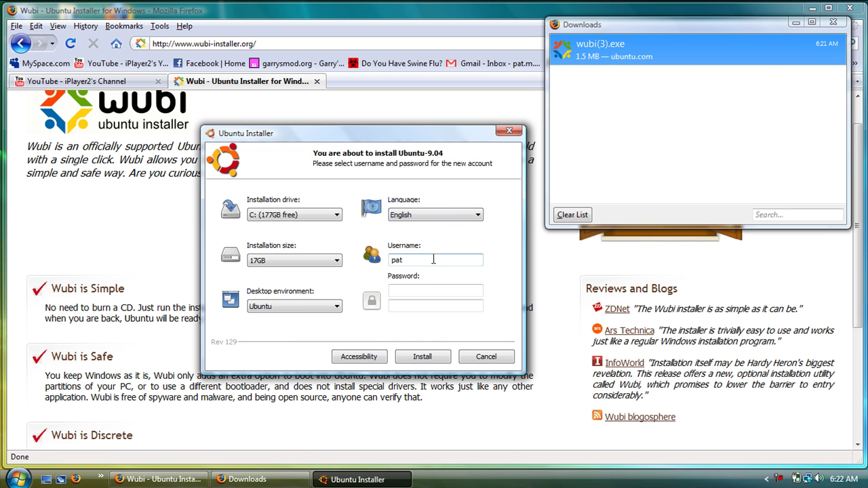
# Enter and confirm the account password, then start installing Ubuntu 9.04
pyautogui.click(427, 288)
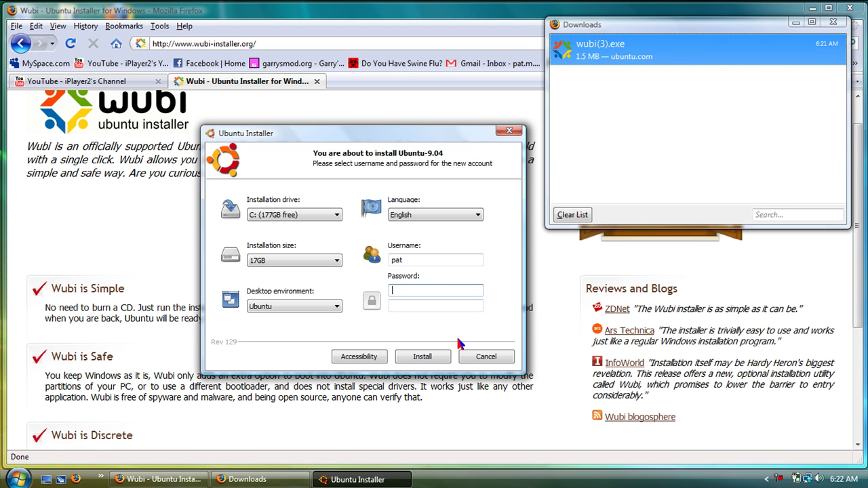
pyautogui.write('pa')
pyautogui.click(418, 306)
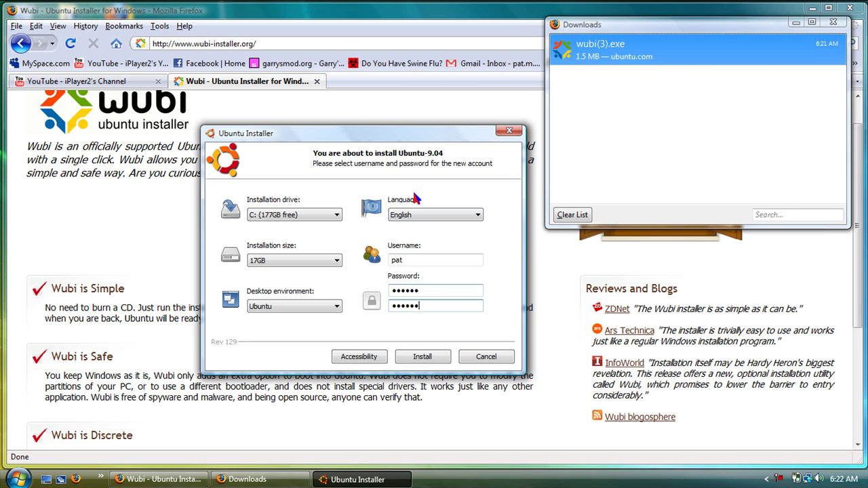
pyautogui.click(436, 356)
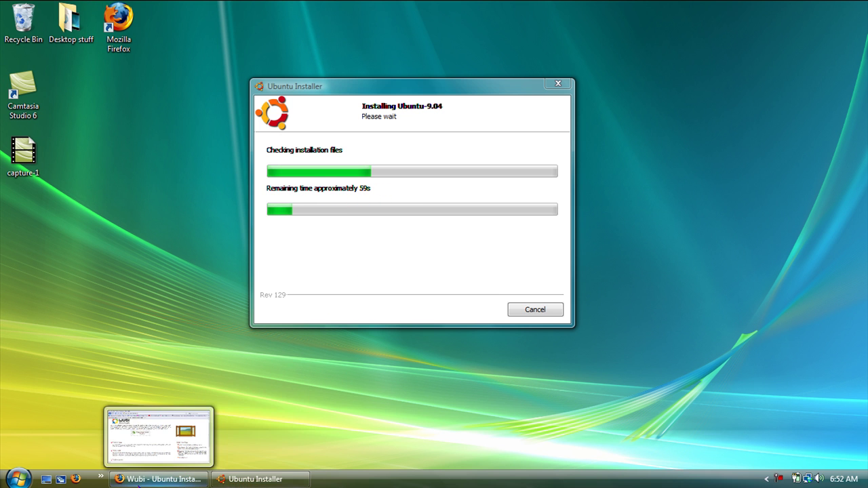
# Restore the Firefox Wubi page, then minimize it to reveal the installer
pyautogui.click(156, 479)
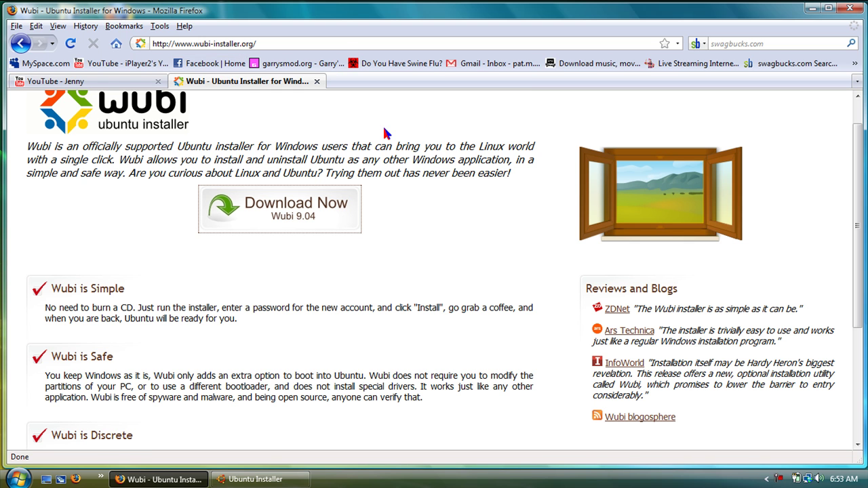
pyautogui.click(811, 9)
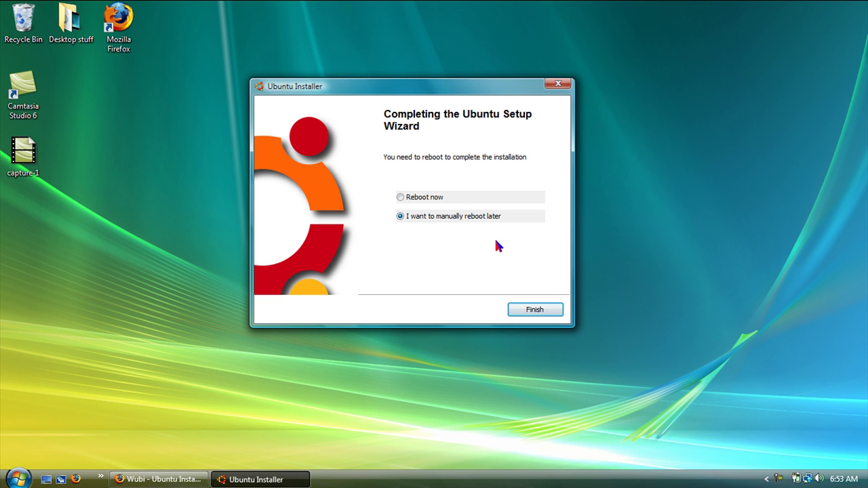
# Finish the setup wizard with 'I want to manually reboot later' selected
pyautogui.click(535, 309)
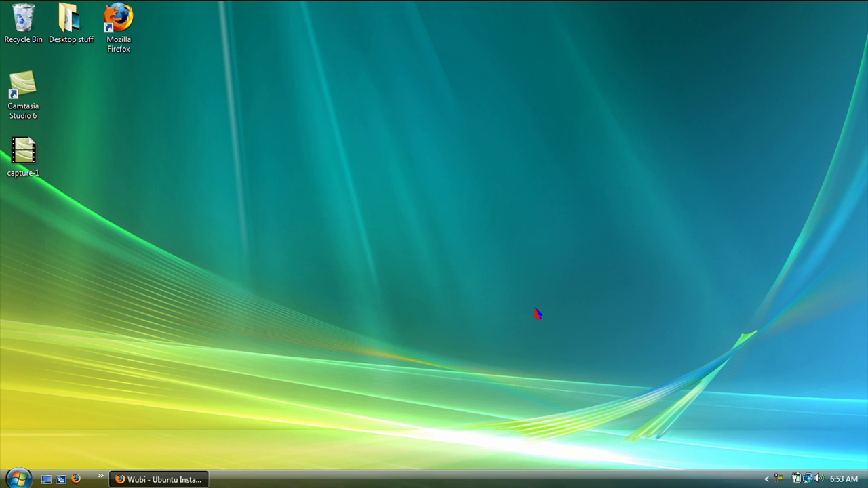